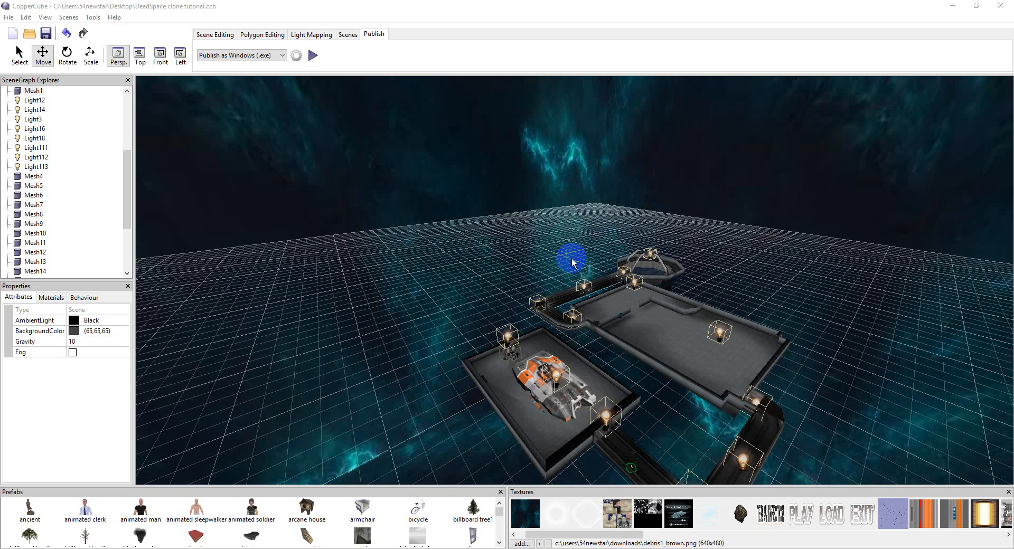
# Examine the space station level's layout, from the ship hangar and corridors to the large hall and octagonal room, and select the level mesh
pyautogui.moveTo(572, 261)
pyautogui.mouseDown()
pyautogui.moveTo(543, 307)
pyautogui.moveTo(556, 313)
pyautogui.moveTo(569, 280)
pyautogui.moveTo(528, 336)
pyautogui.moveTo(541, 342)
pyautogui.moveTo(441, 239)
pyautogui.mouseUp()
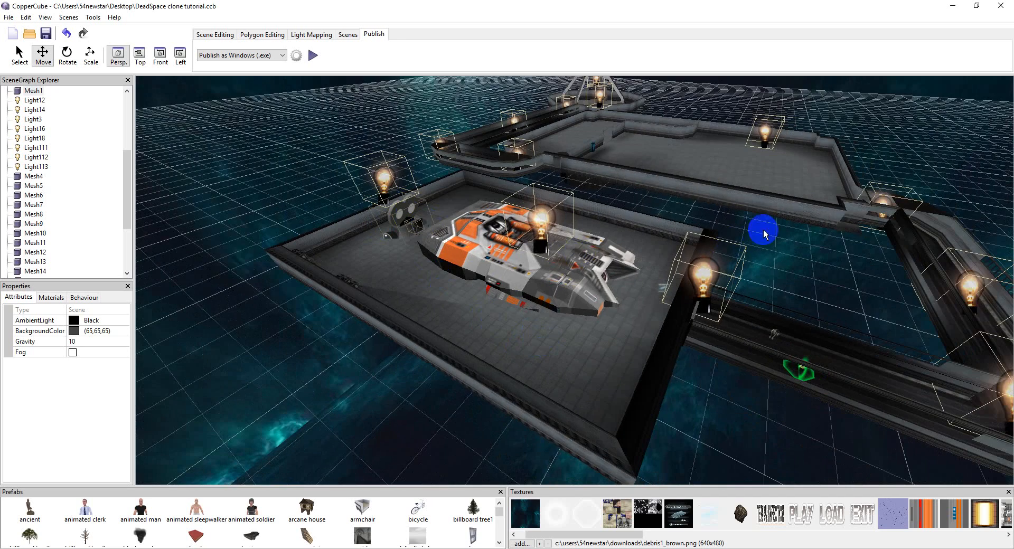
pyautogui.moveTo(848, 229)
pyautogui.mouseDown()
pyautogui.moveTo(778, 229)
pyautogui.moveTo(797, 290)
pyautogui.moveTo(741, 258)
pyautogui.moveTo(691, 288)
pyautogui.moveTo(347, 282)
pyautogui.moveTo(559, 236)
pyautogui.moveTo(680, 256)
pyautogui.mouseUp()
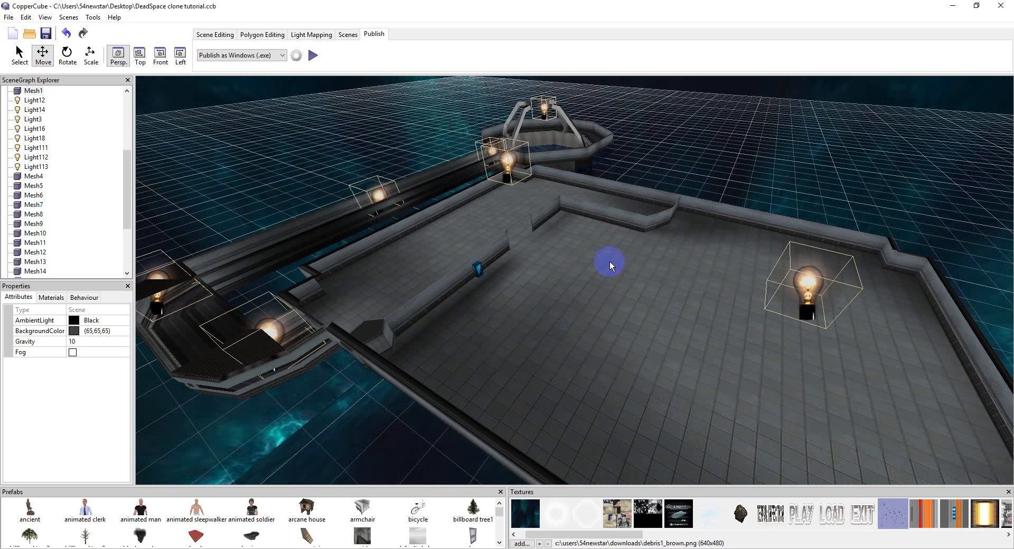
pyautogui.moveTo(625, 283)
pyautogui.mouseDown()
pyautogui.moveTo(699, 293)
pyautogui.moveTo(795, 255)
pyautogui.moveTo(795, 267)
pyautogui.moveTo(734, 313)
pyautogui.mouseUp()
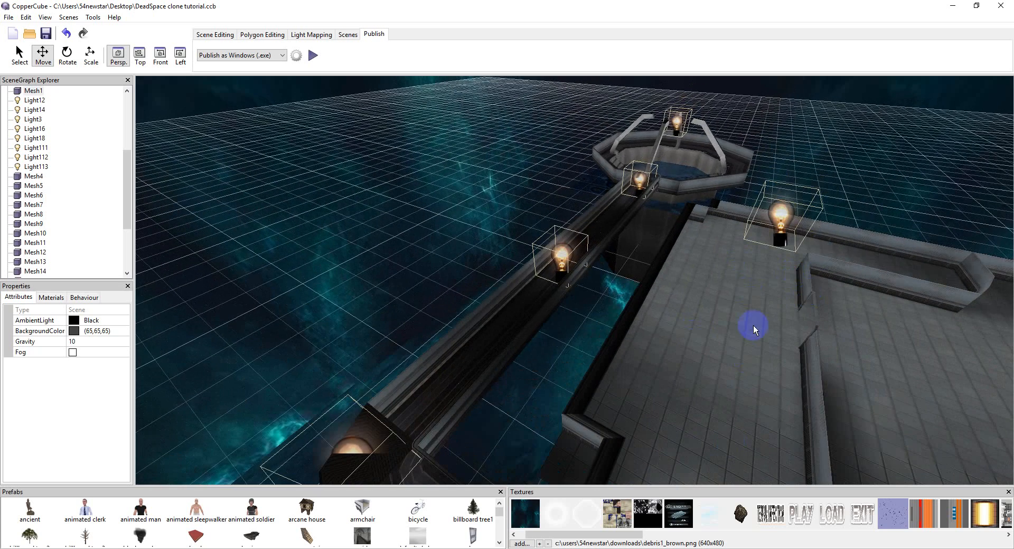
pyautogui.moveTo(587, 355)
pyautogui.mouseDown()
pyautogui.moveTo(657, 283)
pyautogui.moveTo(639, 343)
pyautogui.moveTo(647, 361)
pyautogui.moveTo(745, 328)
pyautogui.moveTo(694, 313)
pyautogui.moveTo(614, 342)
pyautogui.moveTo(588, 335)
pyautogui.moveTo(586, 356)
pyautogui.mouseUp()
pyautogui.moveTo(587, 356)
pyautogui.mouseDown(button='right')
pyautogui.moveTo(607, 299)
pyautogui.moveTo(595, 373)
pyautogui.mouseUp(button='right')
pyautogui.moveTo(596, 374)
pyautogui.mouseDown()
pyautogui.moveTo(551, 294)
pyautogui.moveTo(562, 274)
pyautogui.moveTo(475, 341)
pyautogui.moveTo(646, 267)
pyautogui.moveTo(663, 222)
pyautogui.moveTo(397, 282)
pyautogui.moveTo(474, 230)
pyautogui.moveTo(492, 246)
pyautogui.moveTo(623, 231)
pyautogui.moveTo(622, 214)
pyautogui.moveTo(652, 189)
pyautogui.moveTo(587, 351)
pyautogui.mouseUp()
pyautogui.click(551, 294)
pyautogui.click(617, 200)
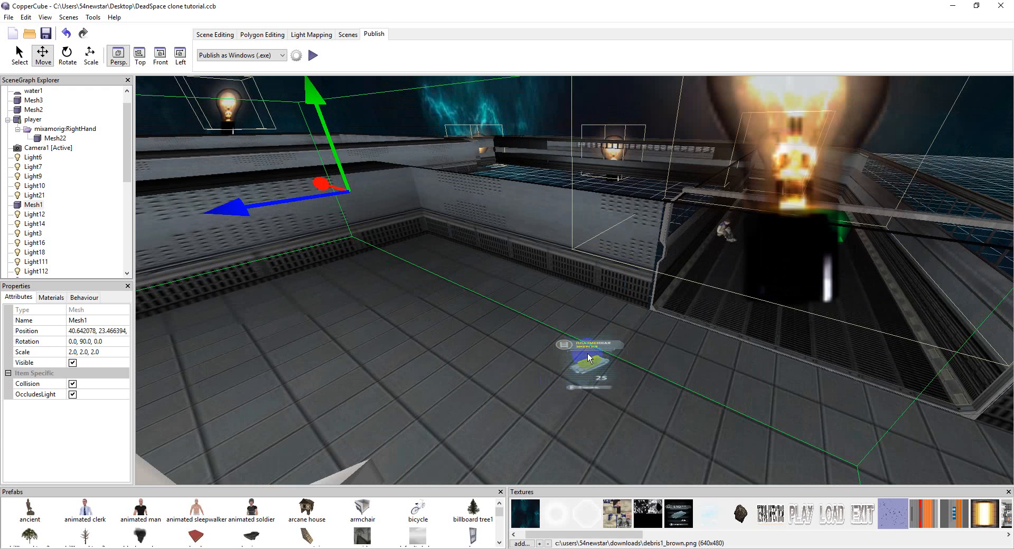
# Inspect the green glowing pickup marker and the crouching figure in the corridor outside the hangar, selecting each in turn
pyautogui.moveTo(604, 353)
pyautogui.mouseDown()
pyautogui.moveTo(831, 231)
pyautogui.moveTo(753, 312)
pyautogui.moveTo(750, 251)
pyautogui.moveTo(815, 250)
pyautogui.moveTo(667, 263)
pyautogui.mouseUp()
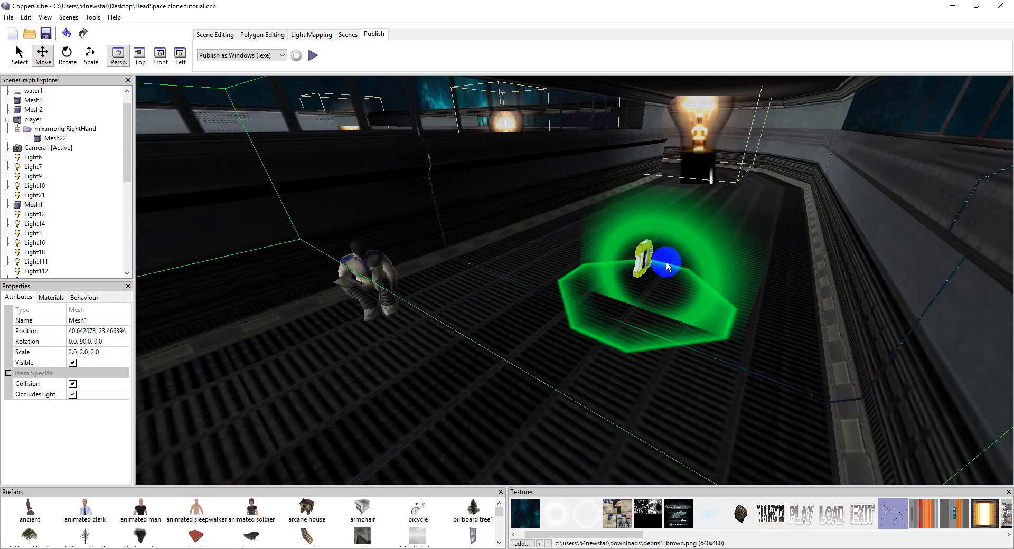
pyautogui.click(645, 260)
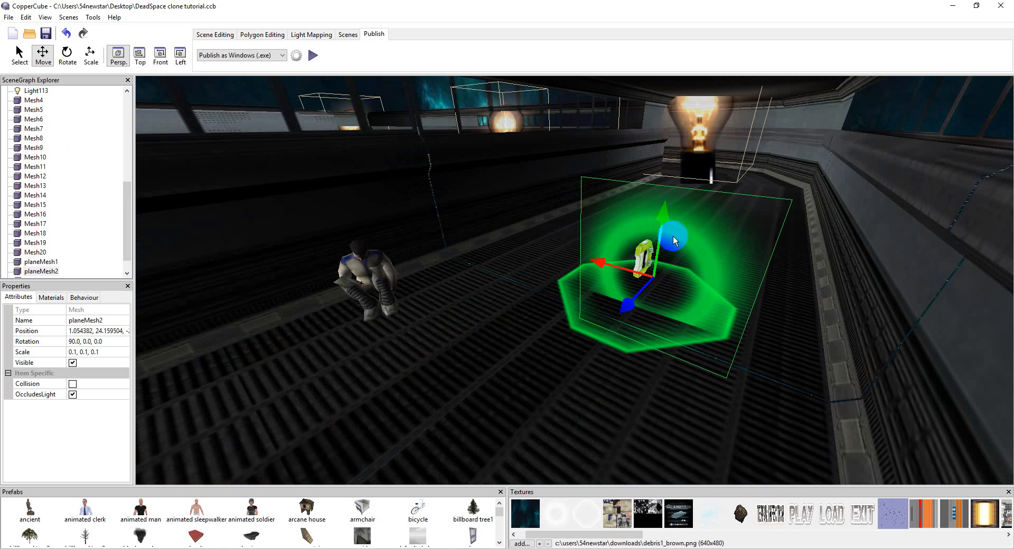
pyautogui.click(354, 262)
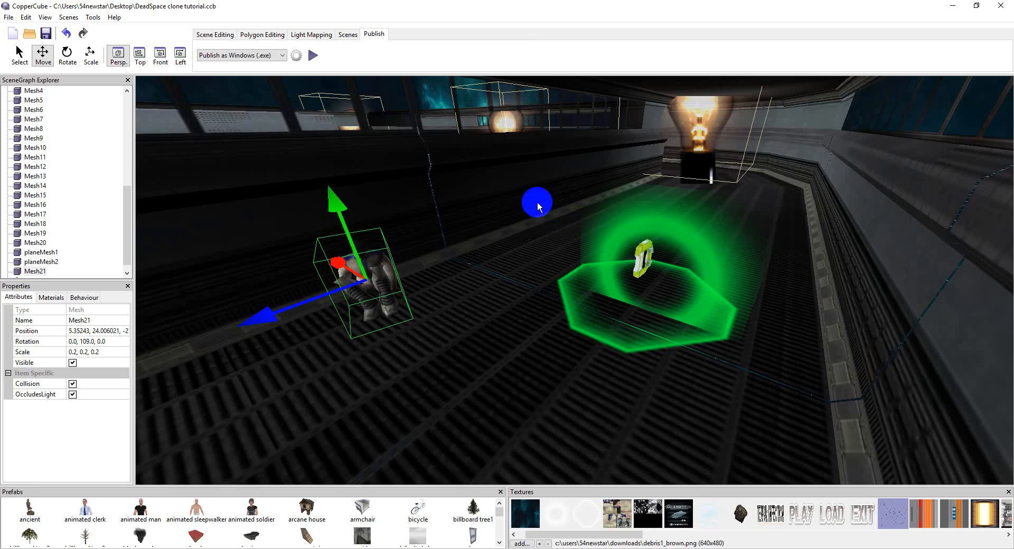
# Select the small blue object on the large hall's dividing wall and examine the hall around it
pyautogui.moveTo(537, 202); pyautogui.dragTo(744, 256)
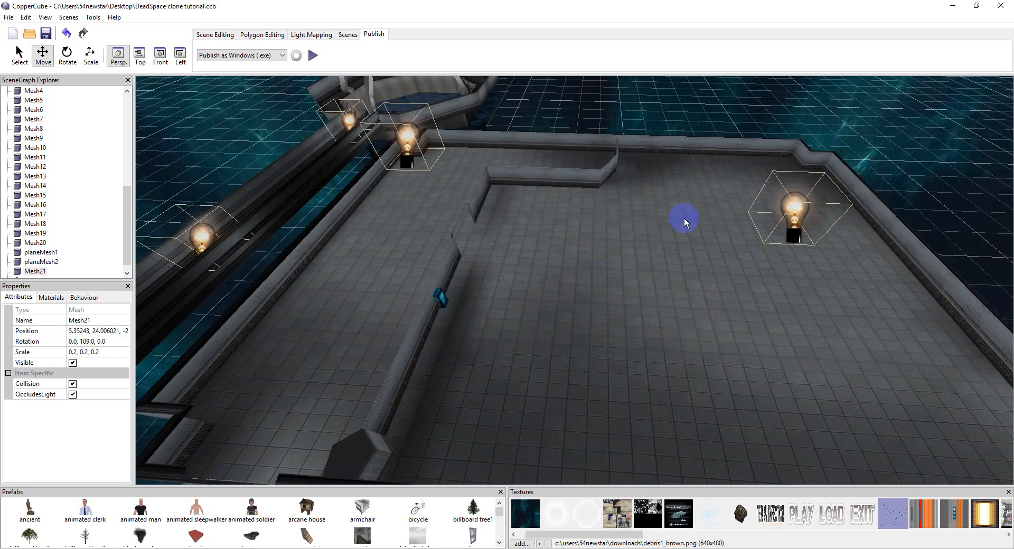
pyautogui.click(440, 300)
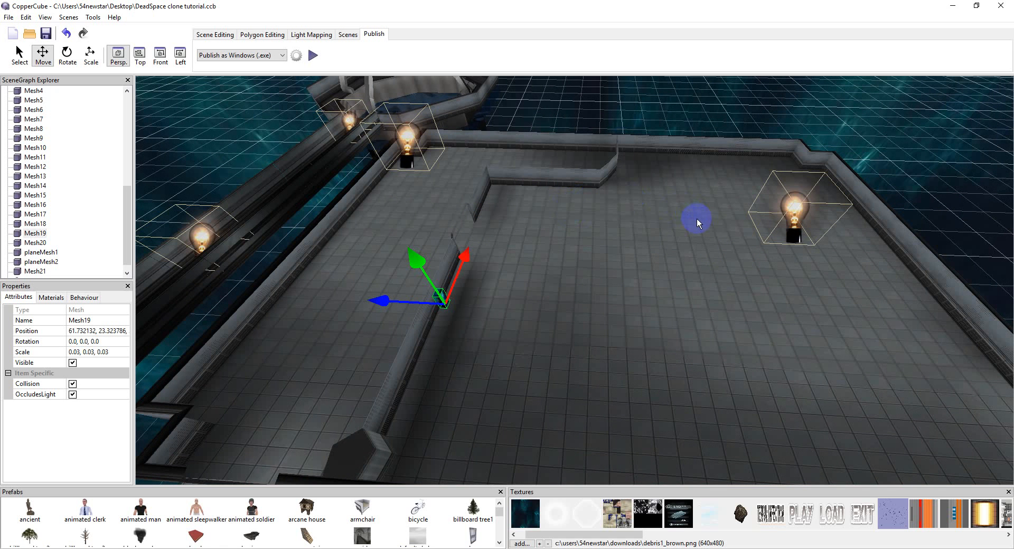
pyautogui.scroll(-3, 658, 403)
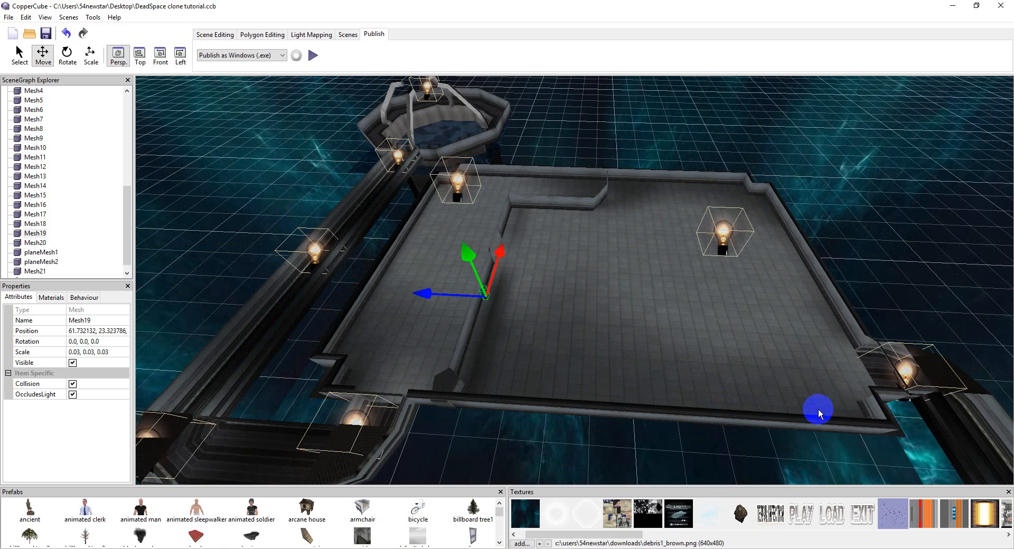
pyautogui.scroll(2, 468, 331)
pyautogui.scroll(2, 468, 331)
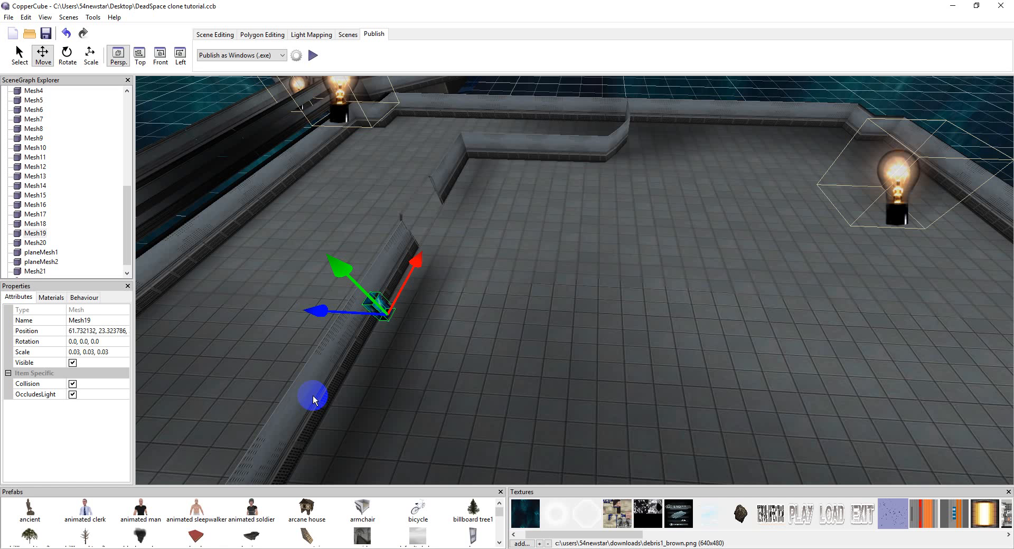
pyautogui.moveTo(314, 395); pyautogui.dragTo(701, 300, button='right')
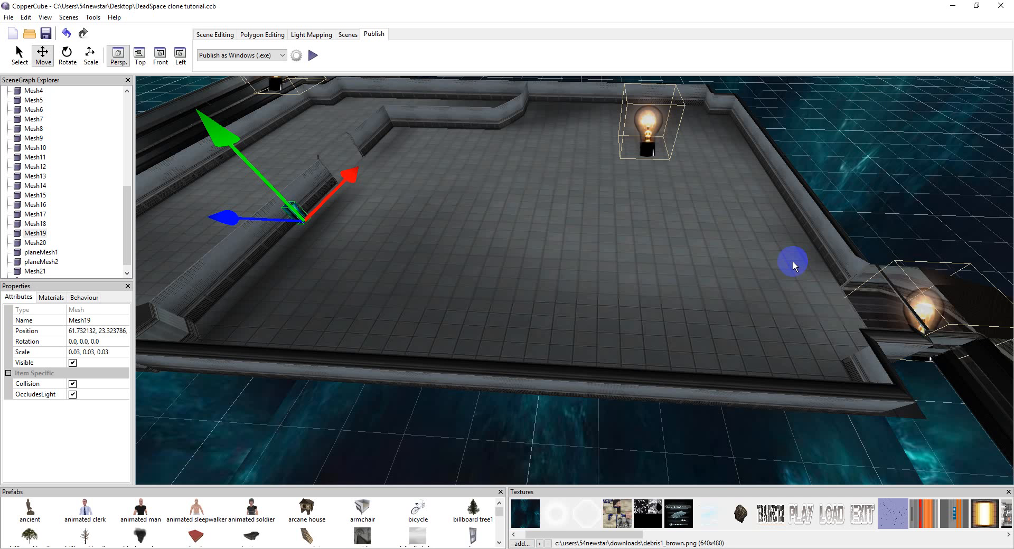
pyautogui.moveTo(488, 246); pyautogui.dragTo(560, 262, button='right')
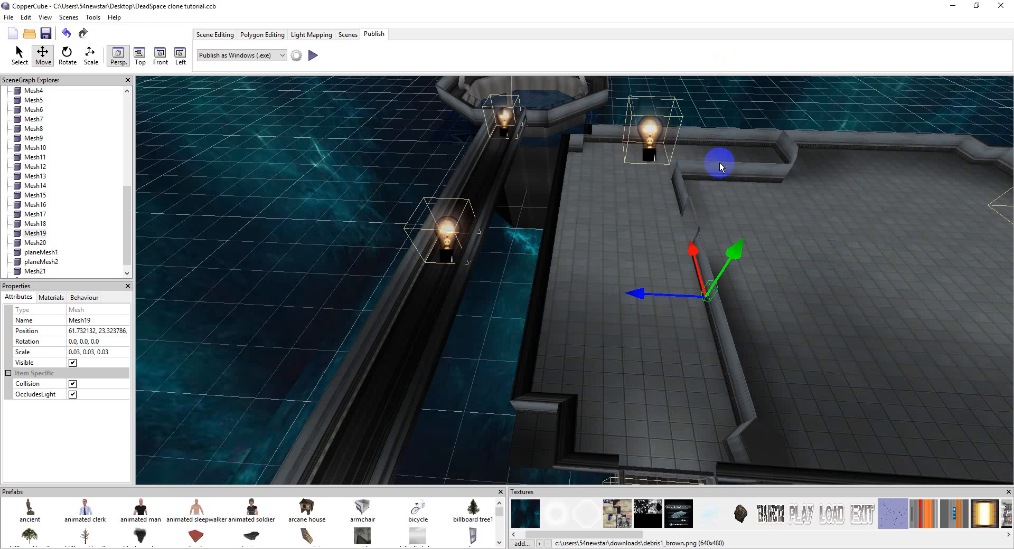
# Examine the octagonal water room and the corridor that connects it to the rest of the level
pyautogui.moveTo(720, 163); pyautogui.dragTo(607, 177, button='right')
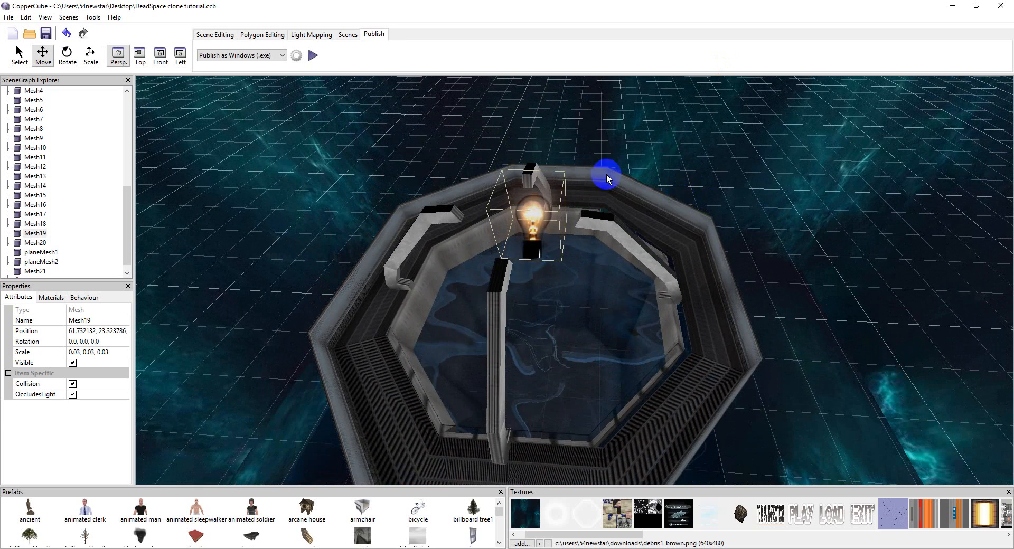
pyautogui.scroll(-2, 804, 281)
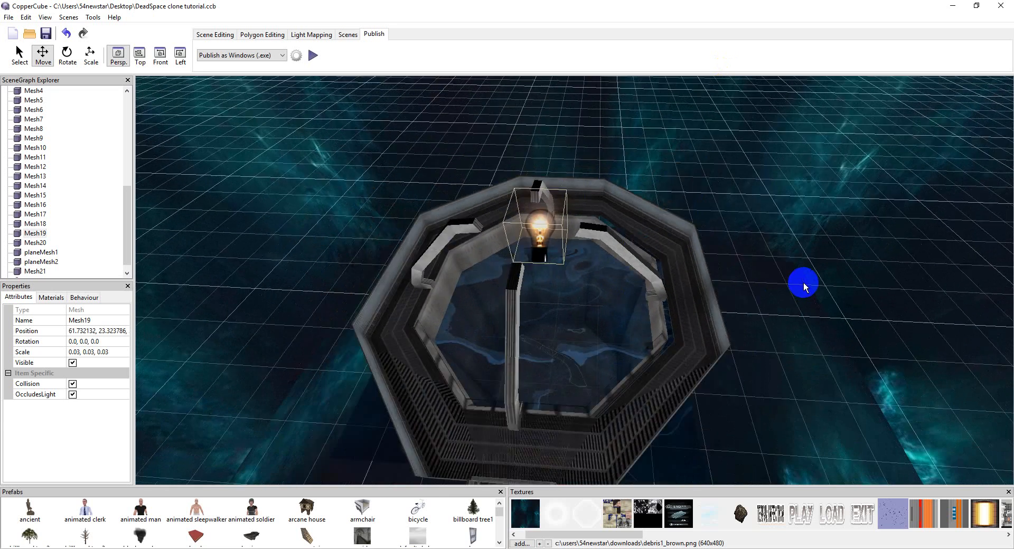
pyautogui.scroll(-3, 804, 281)
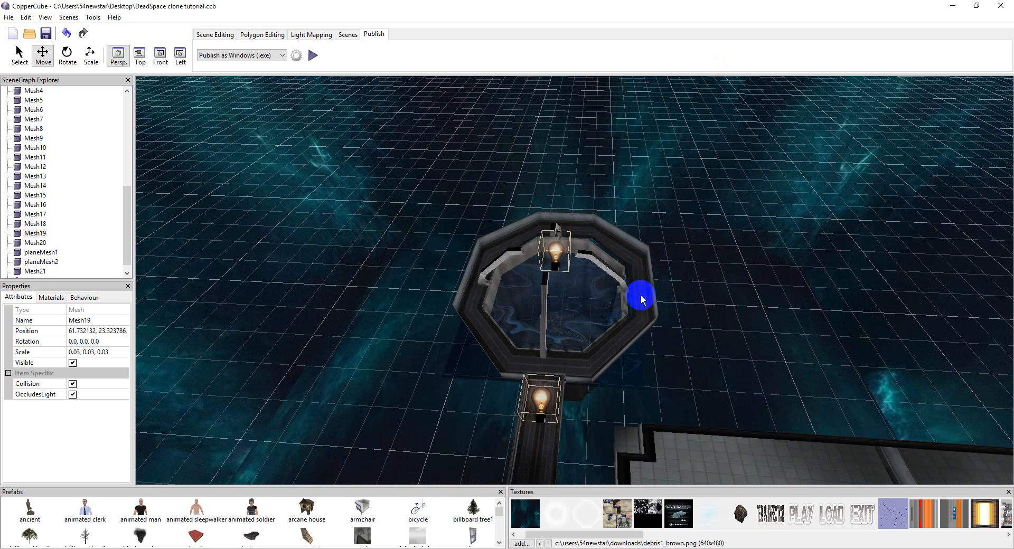
pyautogui.scroll(-2, 660, 383)
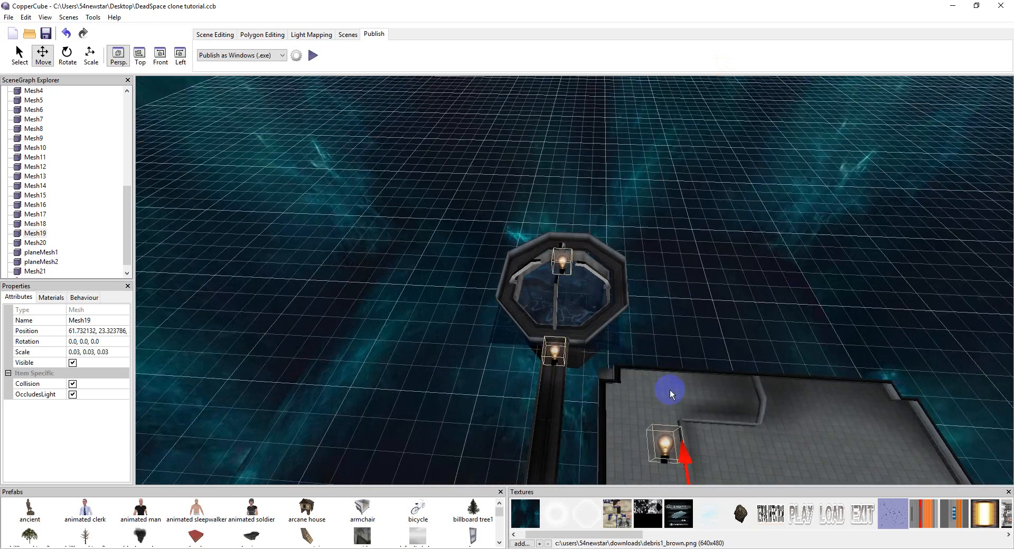
pyautogui.scroll(-2, 669, 389)
# Examine the hangar with the orange and white ship and camera, and its corridor connection to the large hall
pyautogui.scroll(5, 674, 260)
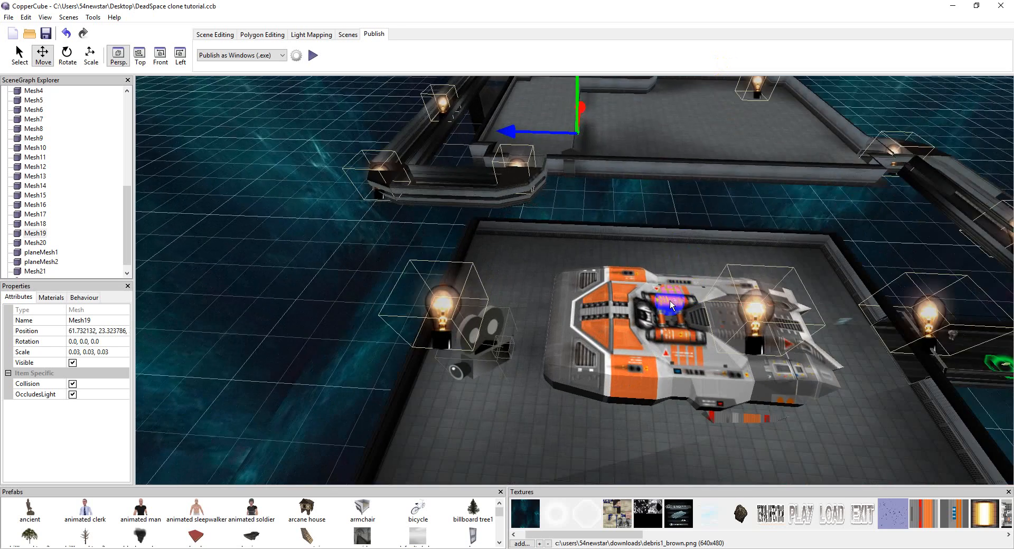
pyautogui.scroll(-2, 660, 286)
pyautogui.scroll(4, 655, 275)
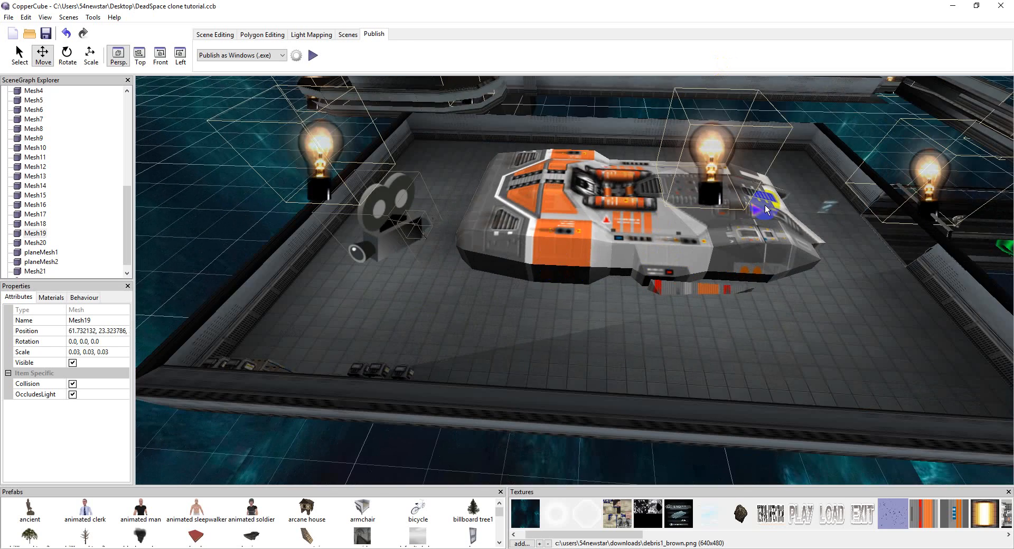
pyautogui.scroll(-2, 665, 215)
pyautogui.scroll(5, 619, 256)
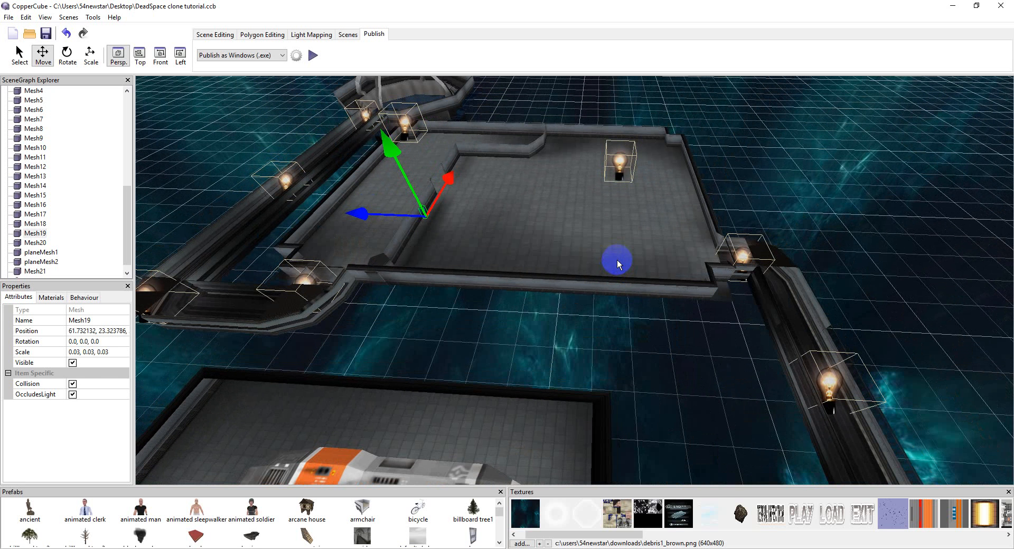
pyautogui.scroll(-2, 578, 269)
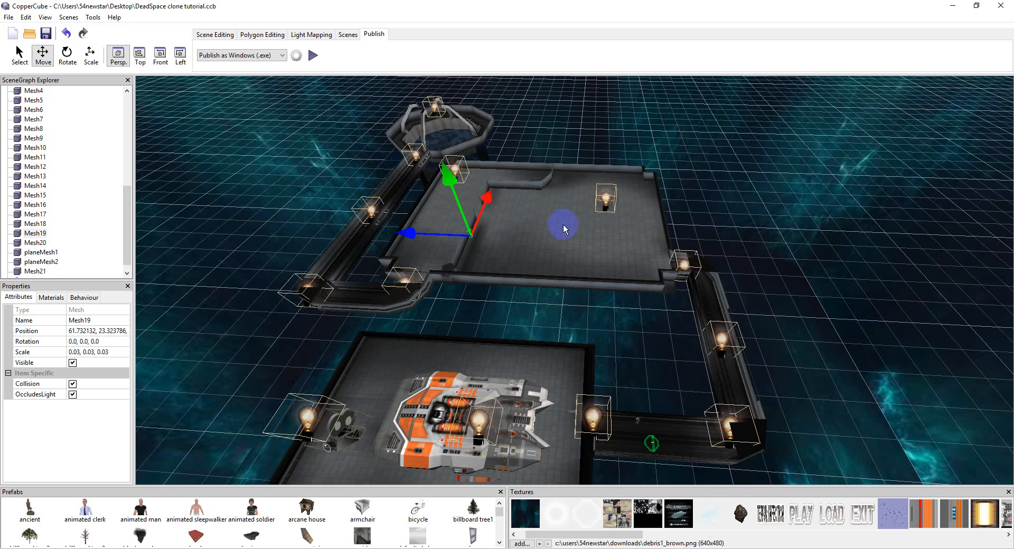
# Inspect the large hall's floor area and walls up close, and select the whole level mesh
pyautogui.scroll(10, 564, 224)
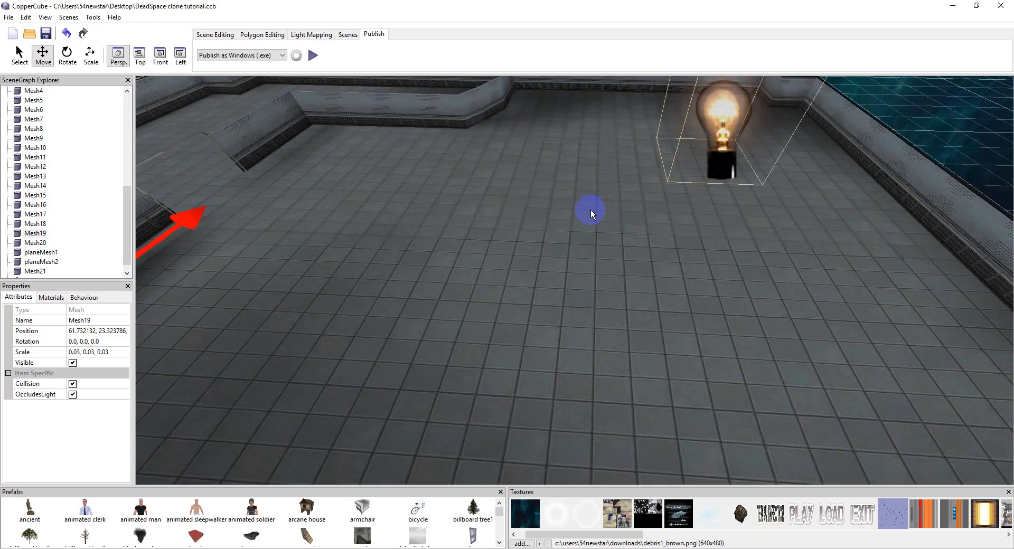
pyautogui.scroll(-5, 599, 223)
pyautogui.scroll(5, 599, 223)
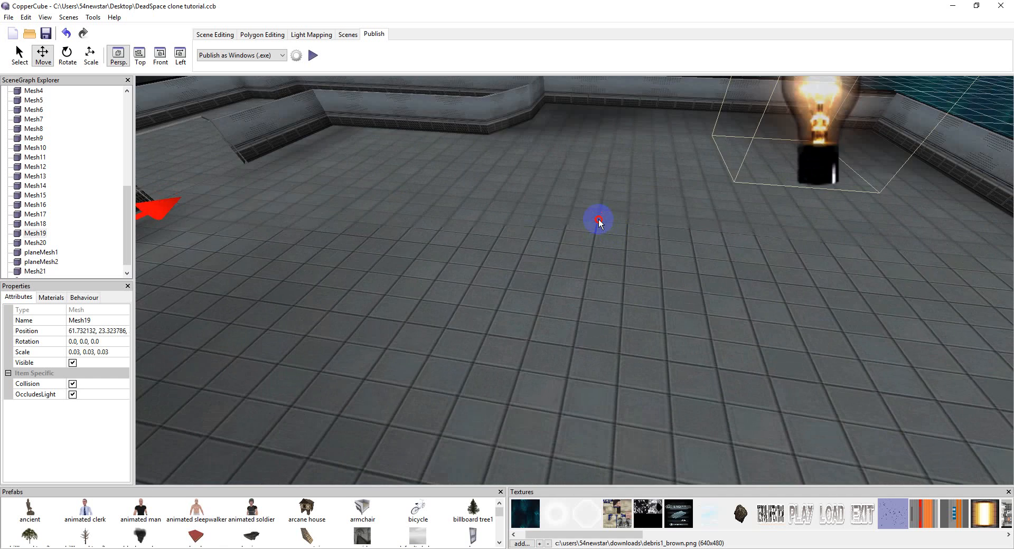
pyautogui.scroll(-5, 605, 214)
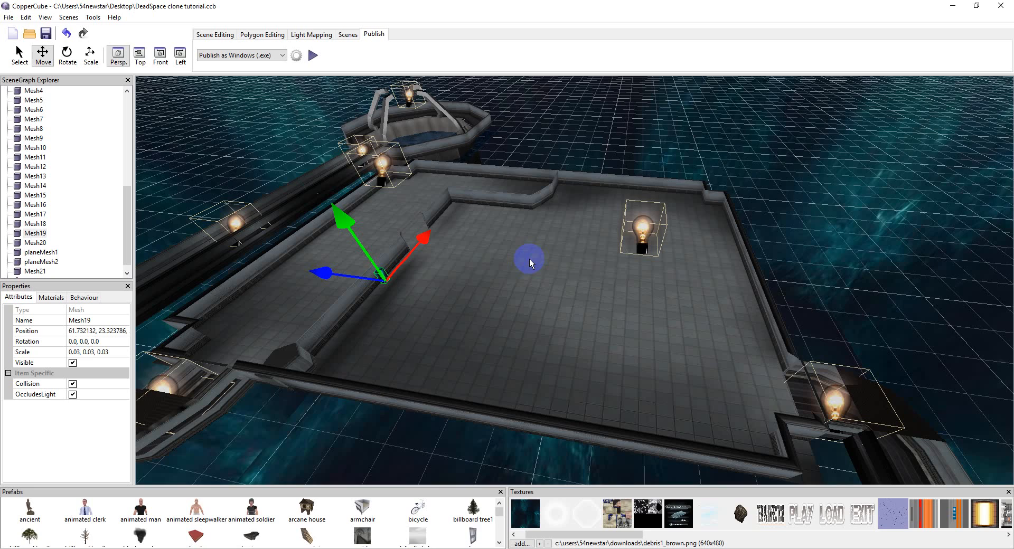
pyautogui.moveTo(530, 259); pyautogui.dragTo(543, 213)
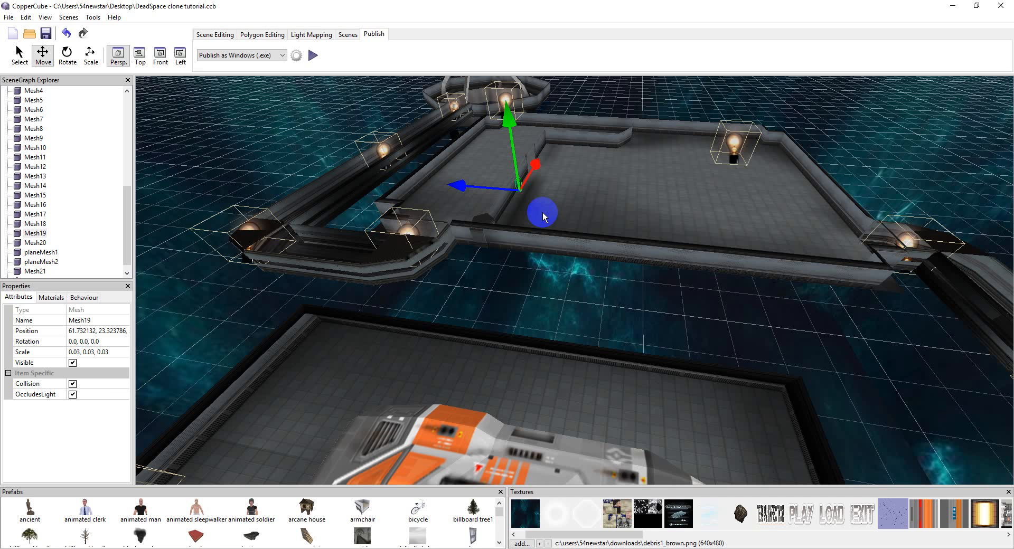
pyautogui.doubleClick(536, 214)
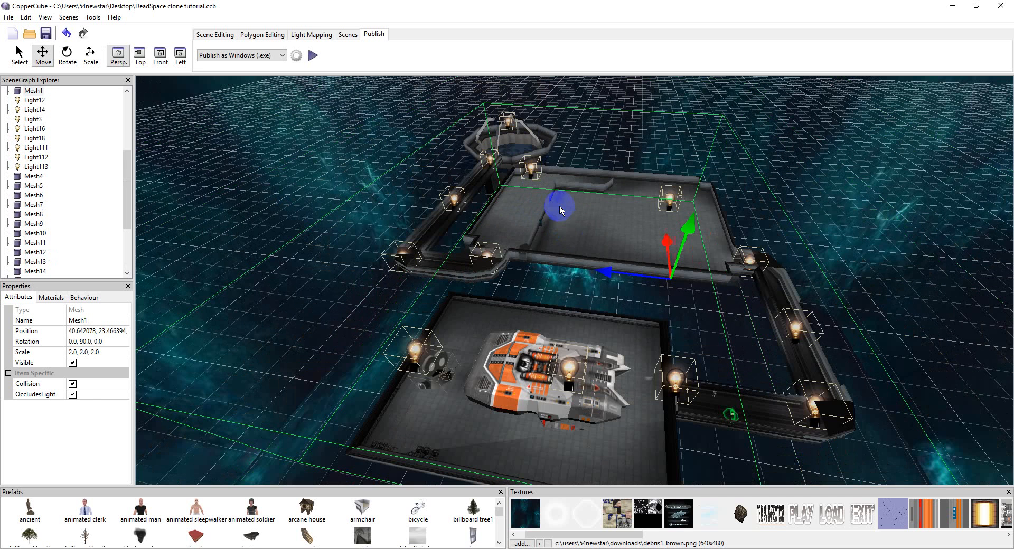